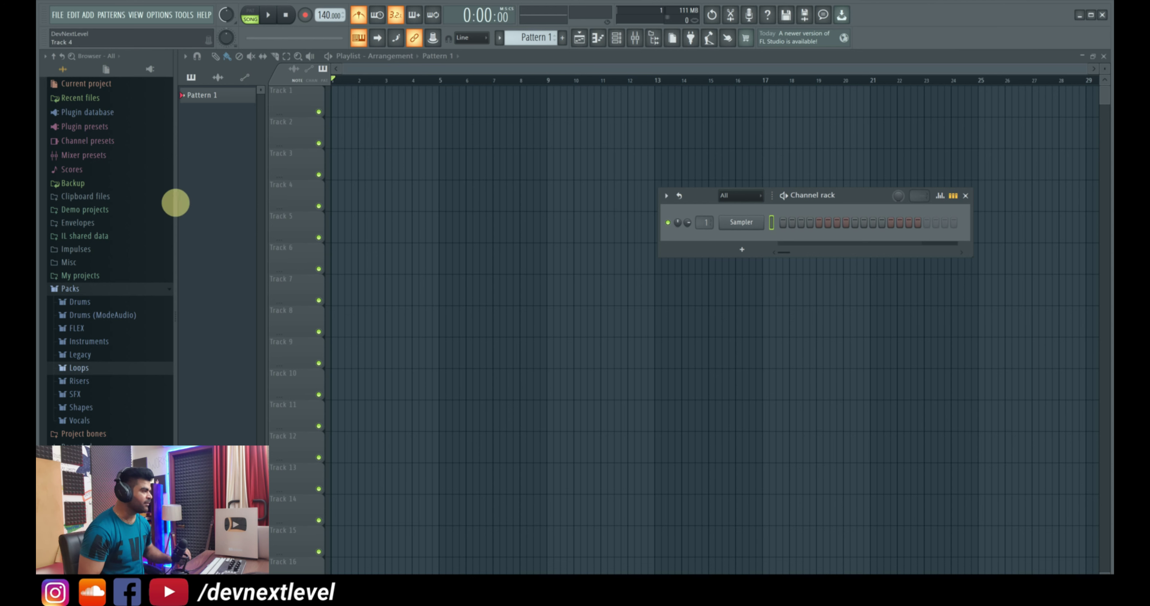
Step: Place the DL Breaker loop from the Loops pack at the start of Track 1 in the playlist
{"action": "left_click", "coordinate": [80, 368]}
{"action": "left_click", "coordinate": [92, 381]}
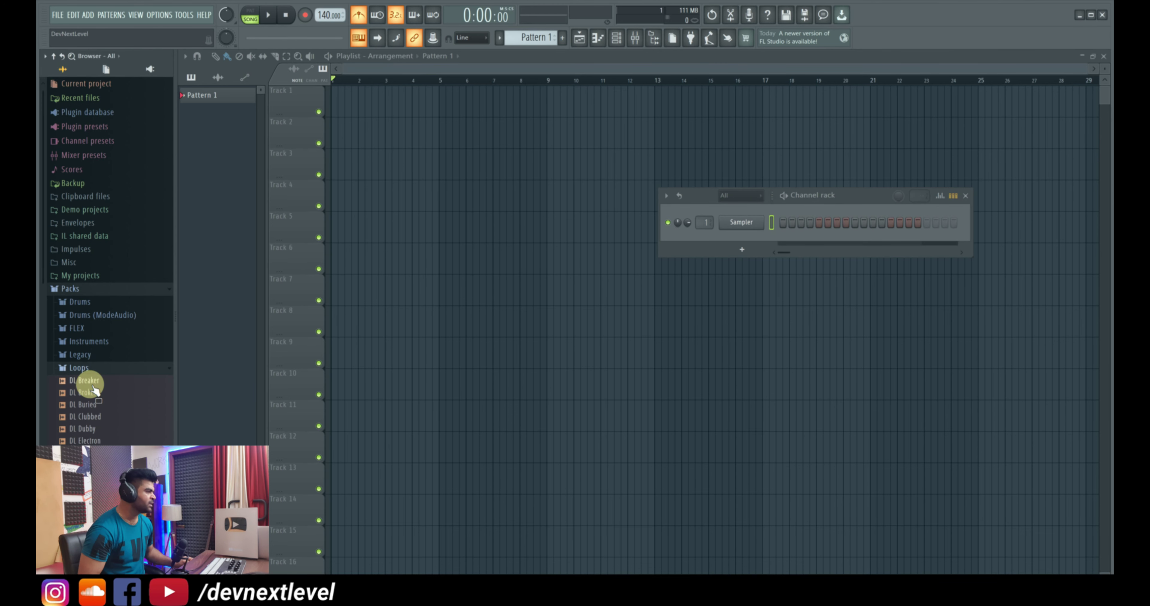
{"action": "left_click_drag", "start_coordinate": [95, 387], "coordinate": [331, 96]}
{"action": "scroll", "coordinate": [333, 82], "scroll_direction": "up", "scroll_amount": 5}
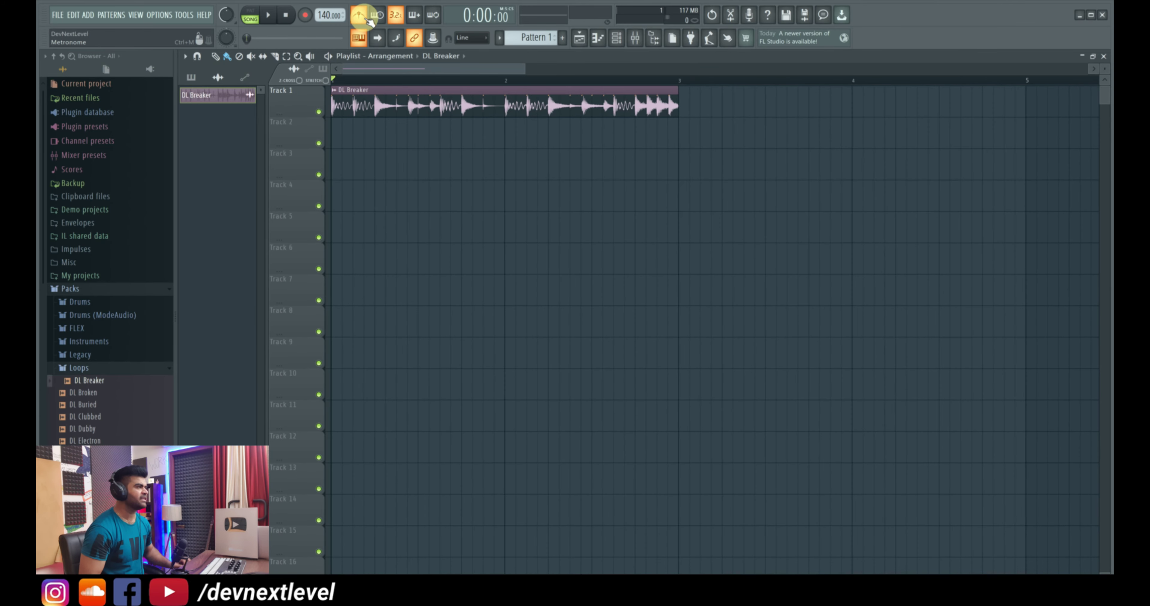
Step: Play back the DL Breaker loop and check its peak level on the mixer's master meter
{"action": "key", "text": "space"}
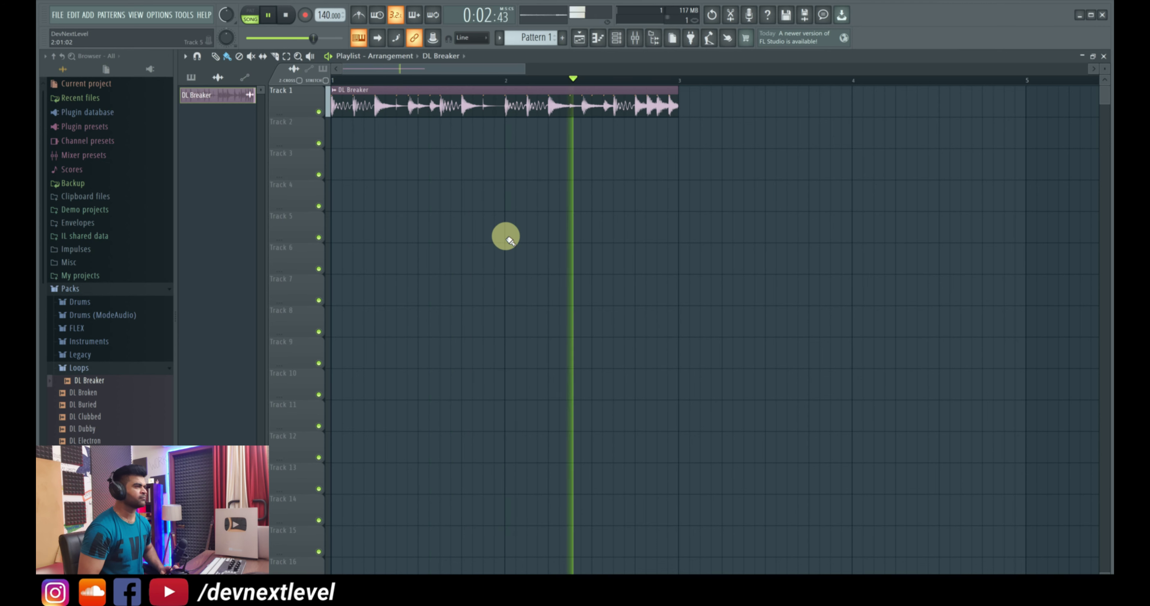
{"action": "key", "text": "space"}
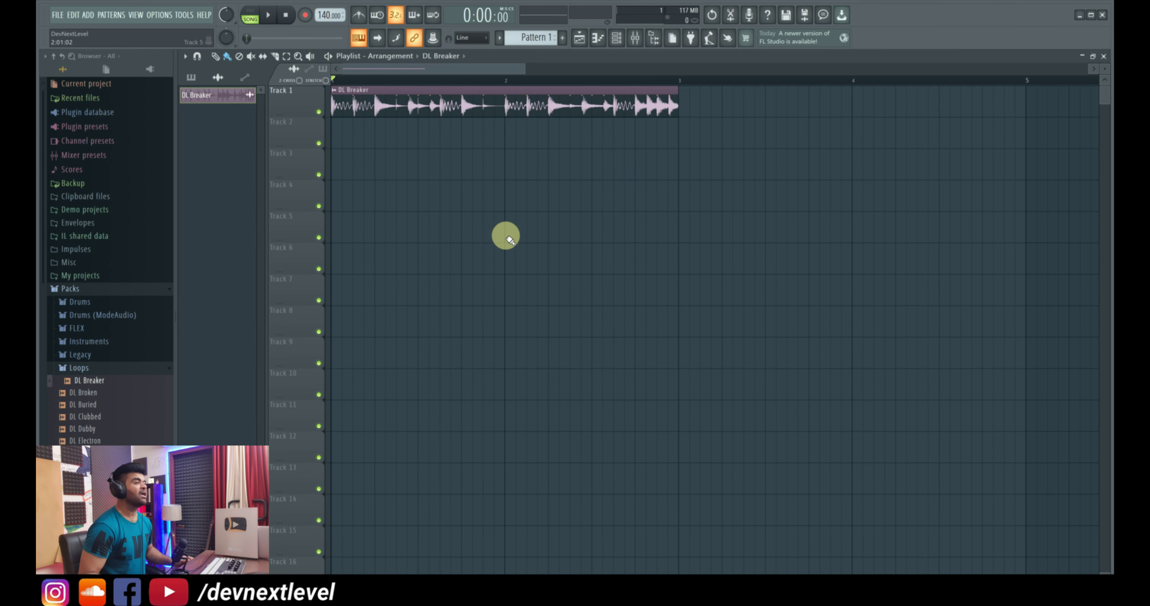
{"action": "left_click", "coordinate": [634, 38]}
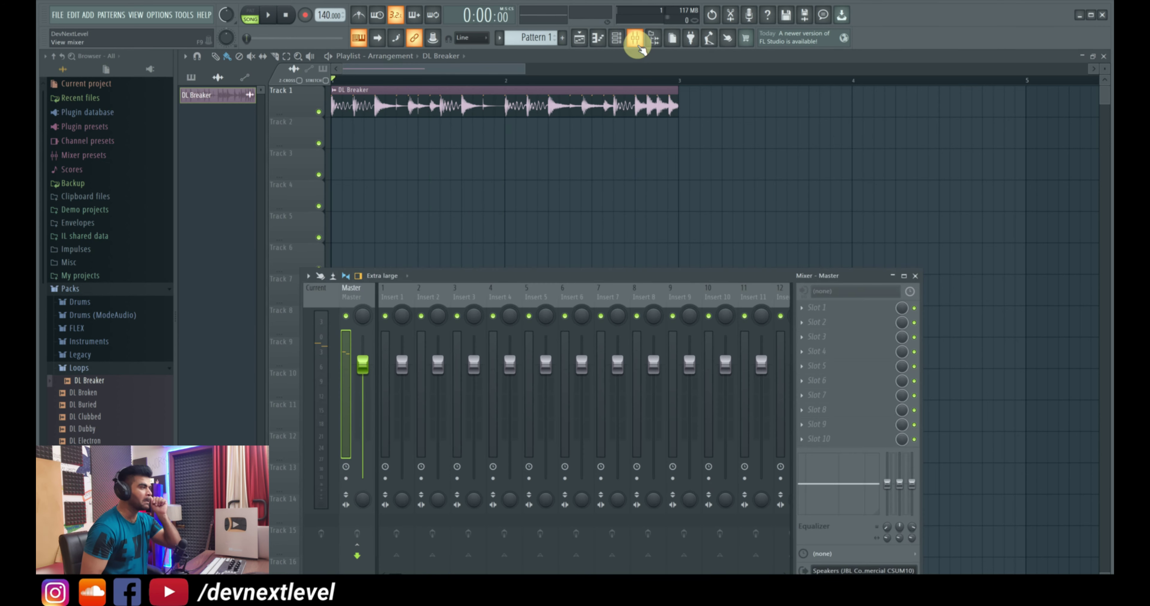
{"action": "left_click_drag", "start_coordinate": [503, 270], "coordinate": [677, 148]}
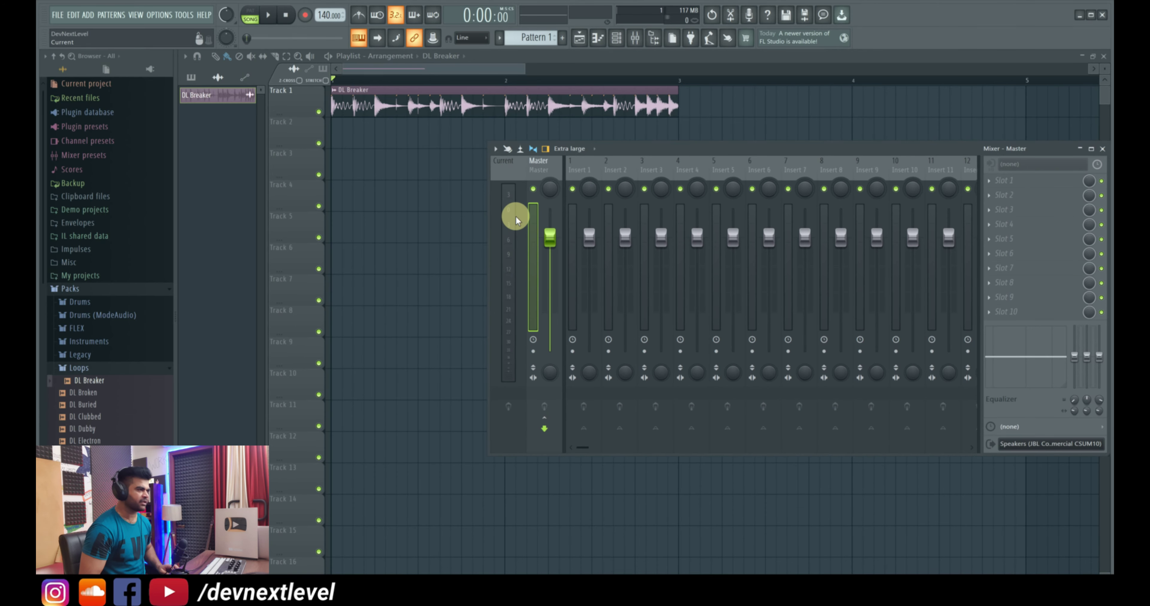
{"action": "key", "text": "space"}
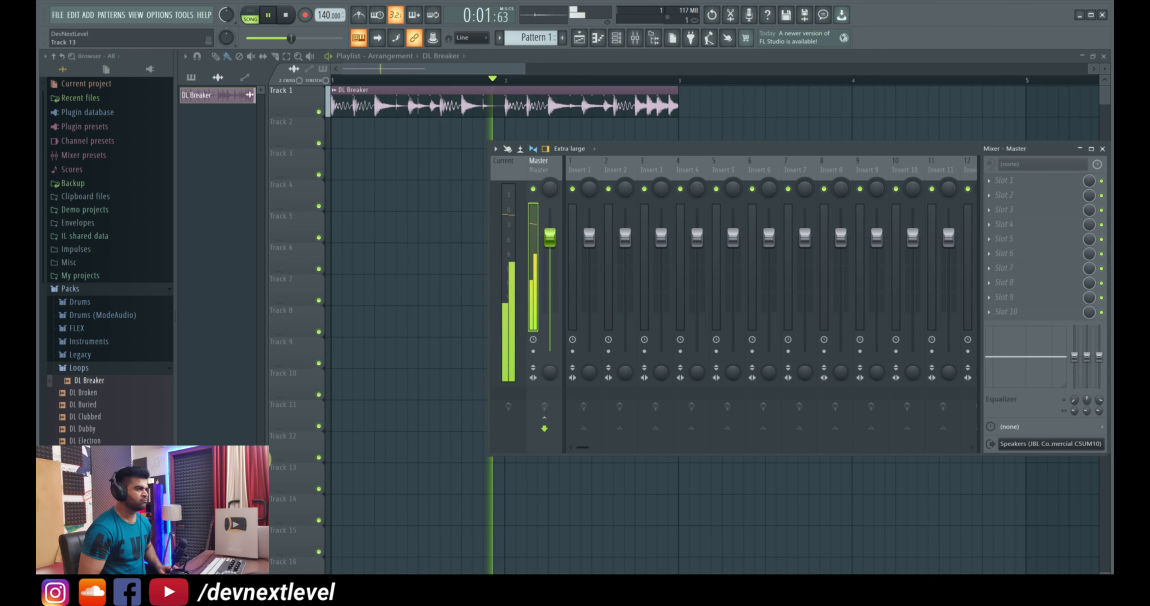
{"action": "key", "text": "space"}
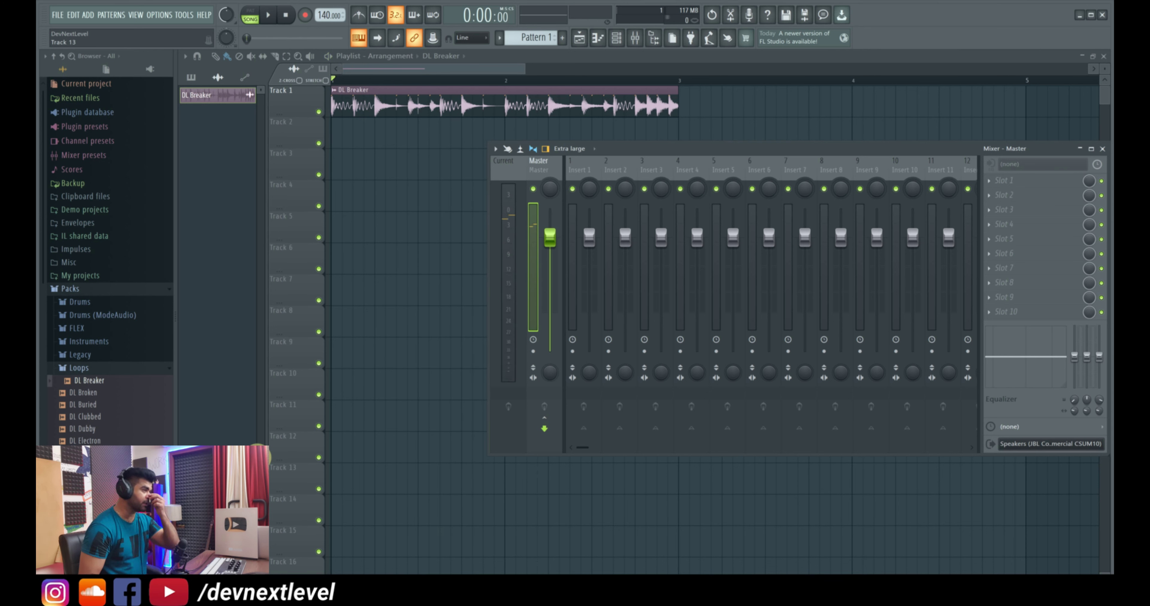
Step: Enlarge the playlist tracks and examine the transient peaks in the DL Breaker waveform
{"action": "left_click_drag", "start_coordinate": [1103, 69], "coordinate": [1106, 71]}
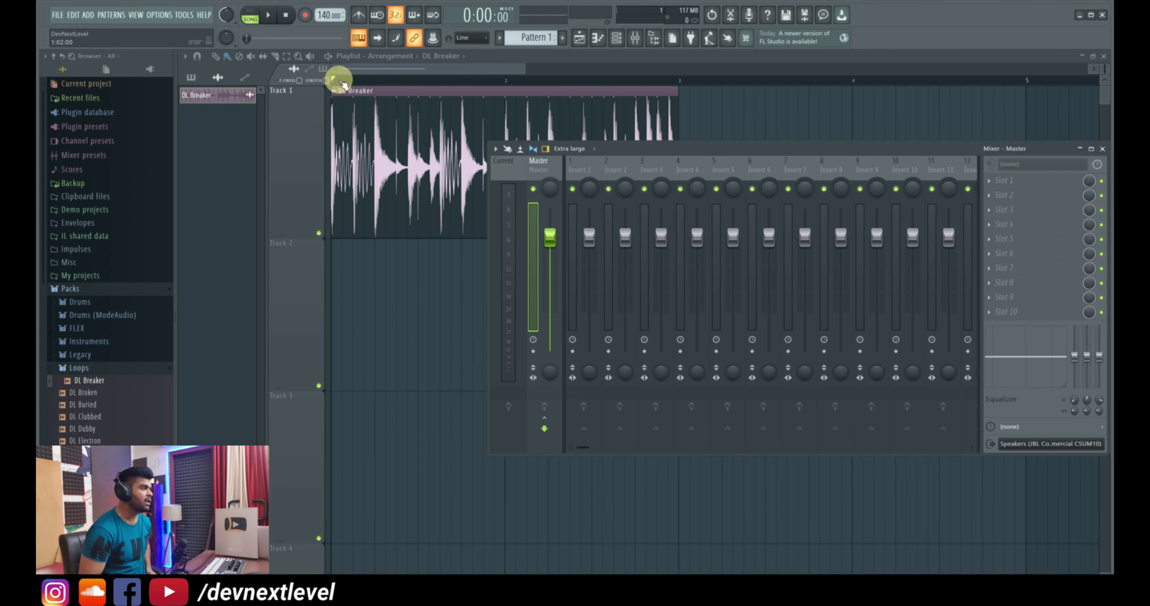
{"action": "scroll", "coordinate": [331, 79], "scroll_direction": "up", "scroll_amount": 5}
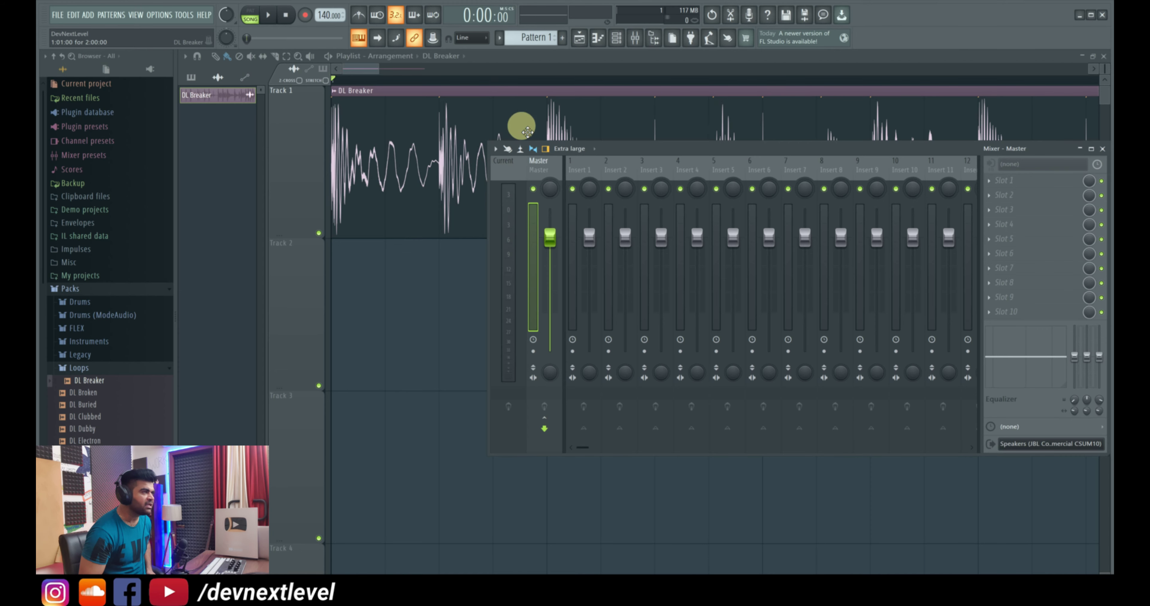
{"action": "left_click_drag", "start_coordinate": [616, 149], "coordinate": [513, 314]}
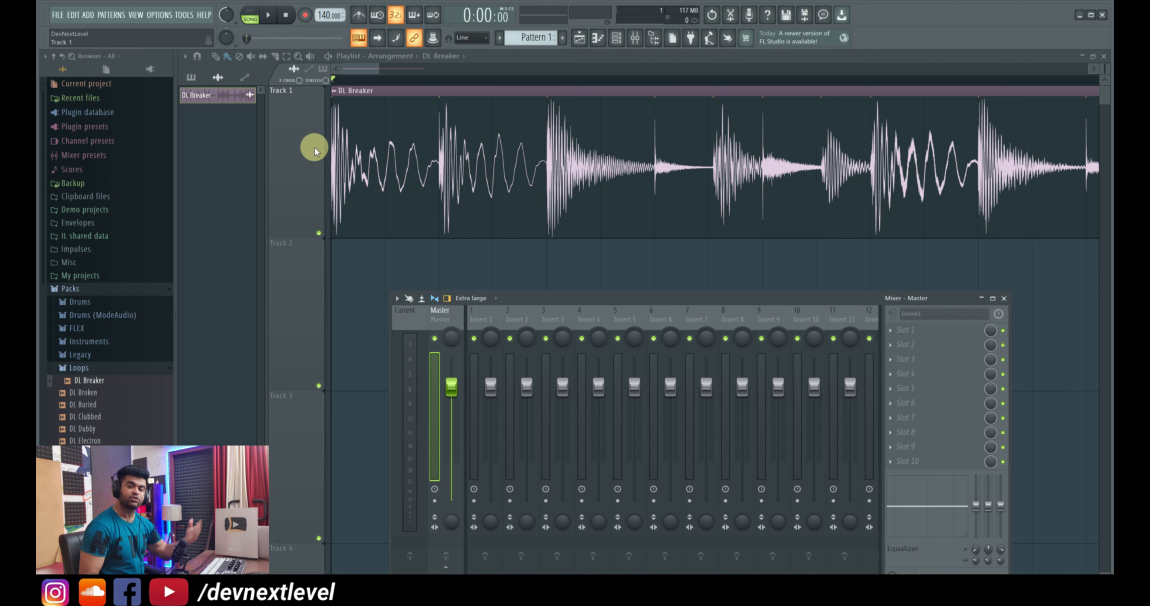
{"action": "scroll", "coordinate": [442, 81], "scroll_direction": "down", "scroll_amount": 3}
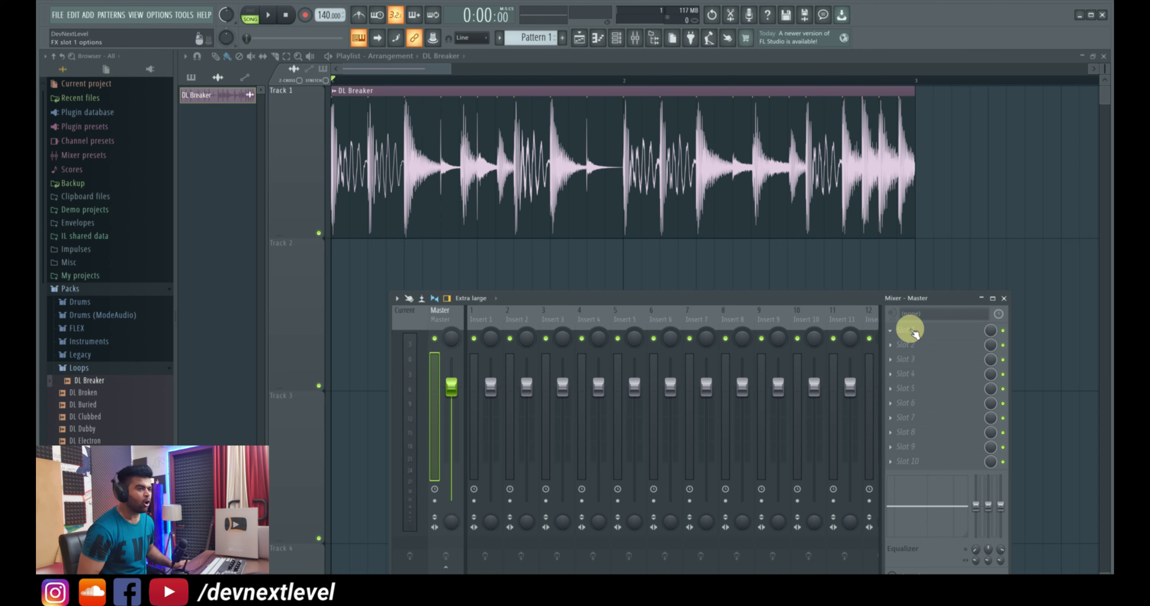
Step: Load BSAClipper in the master track's first effect slot and set its threshold to -1.5 dB
{"action": "left_click", "coordinate": [910, 329]}
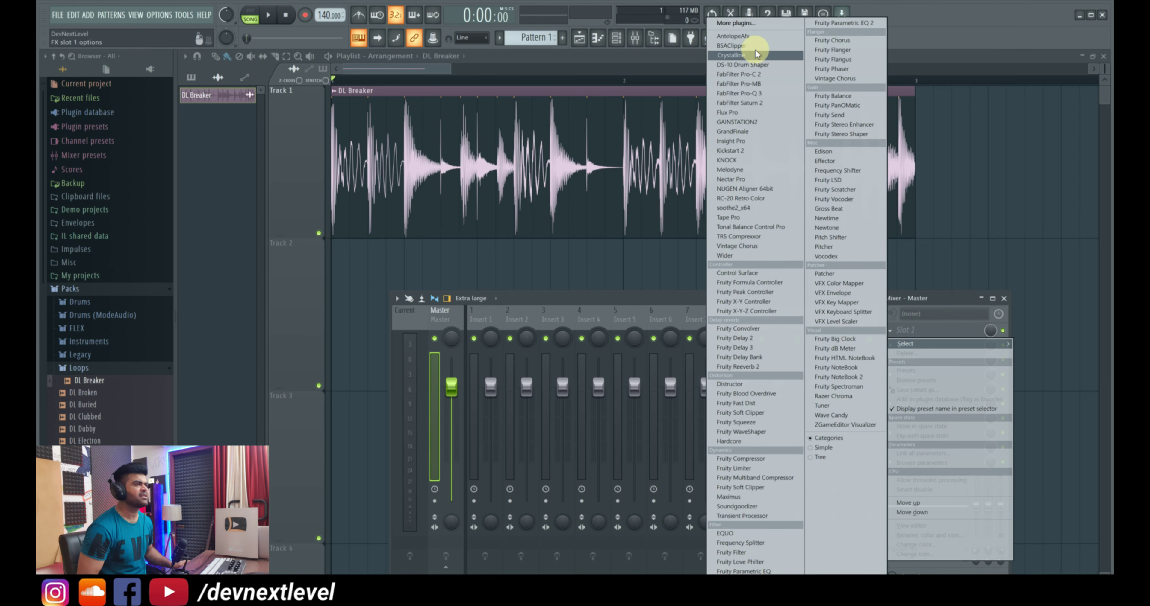
{"action": "left_click", "coordinate": [731, 45]}
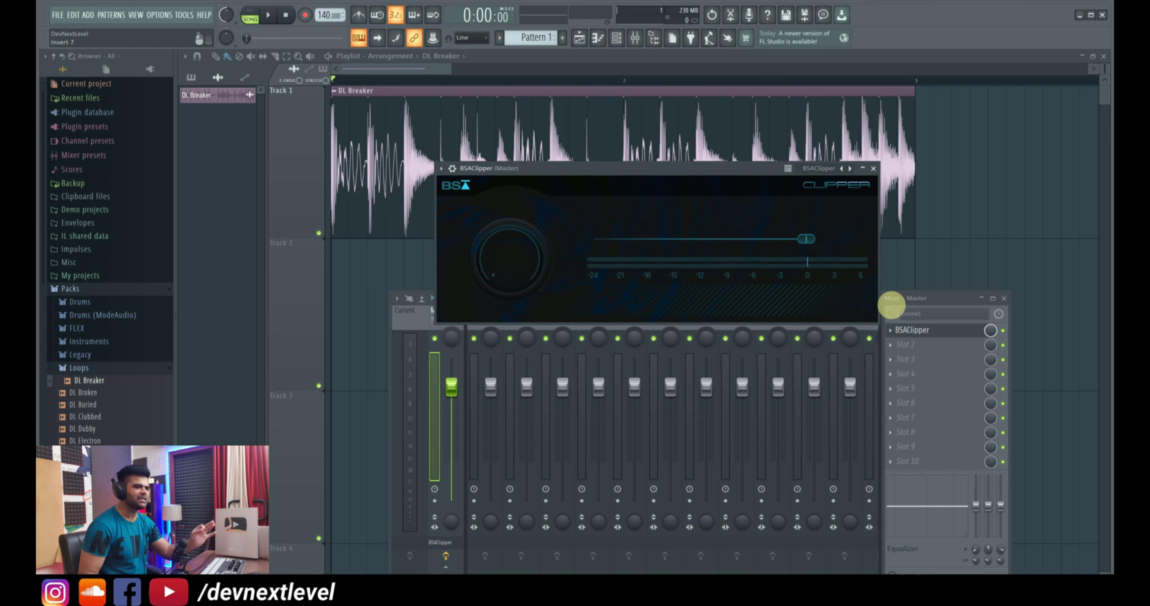
{"action": "left_click", "coordinate": [1002, 299]}
{"action": "left_click_drag", "start_coordinate": [681, 172], "coordinate": [680, 275]}
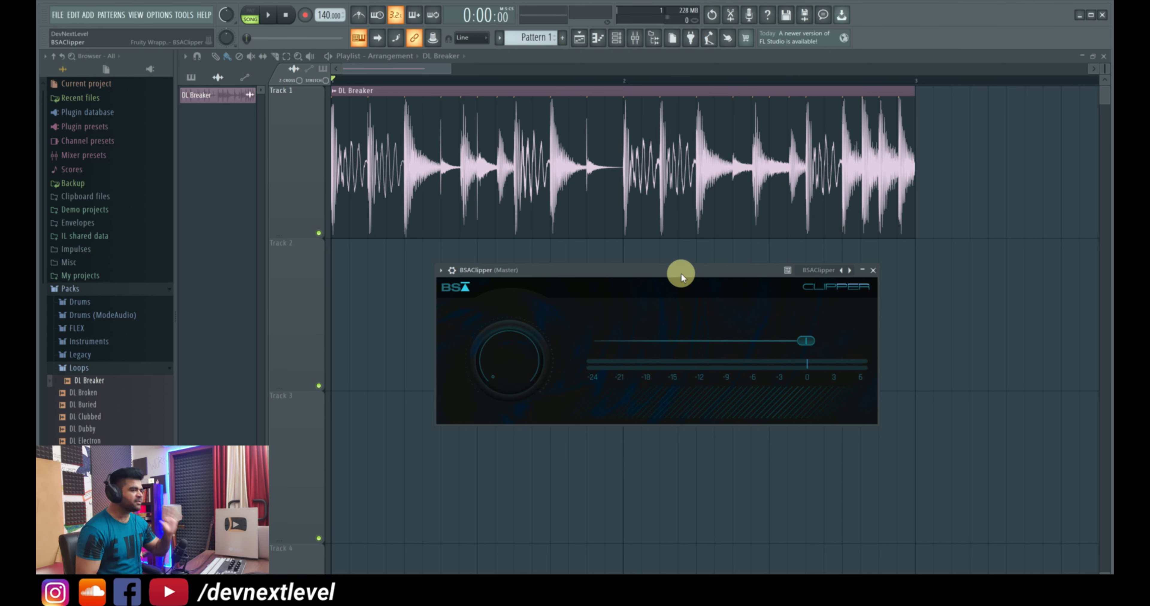
{"action": "scroll", "coordinate": [803, 342], "scroll_direction": "down", "scroll_amount": 1}
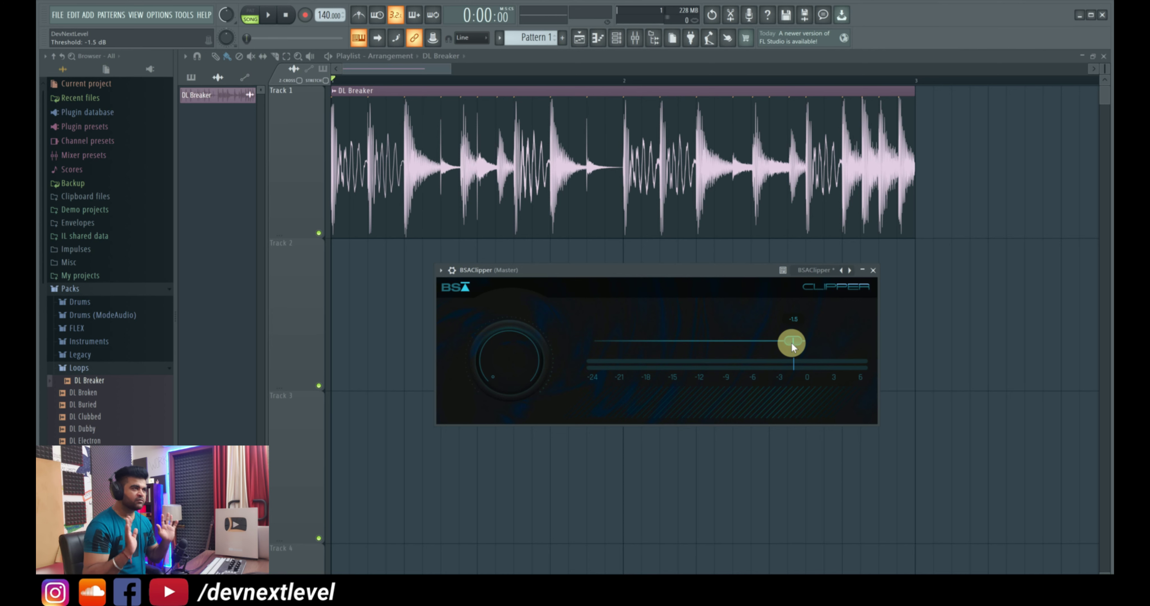
Step: Play the loop through the clipper and check the peak level on the mixer's master meter
{"action": "left_click", "coordinate": [634, 37]}
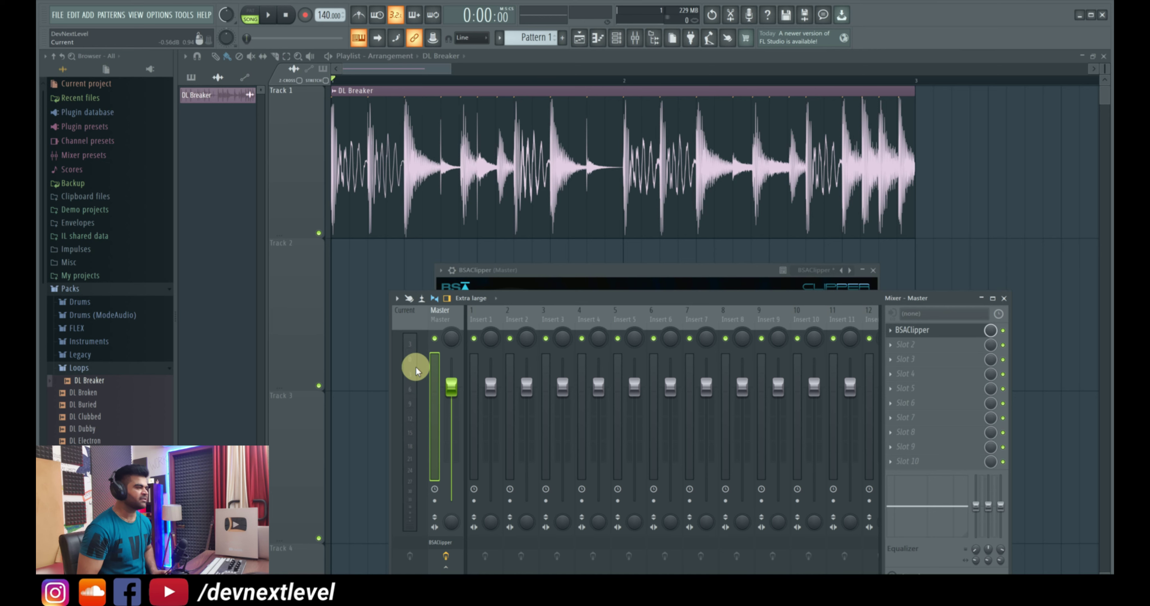
{"action": "left_click_drag", "start_coordinate": [527, 299], "coordinate": [591, 183]}
{"action": "key", "text": "space"}
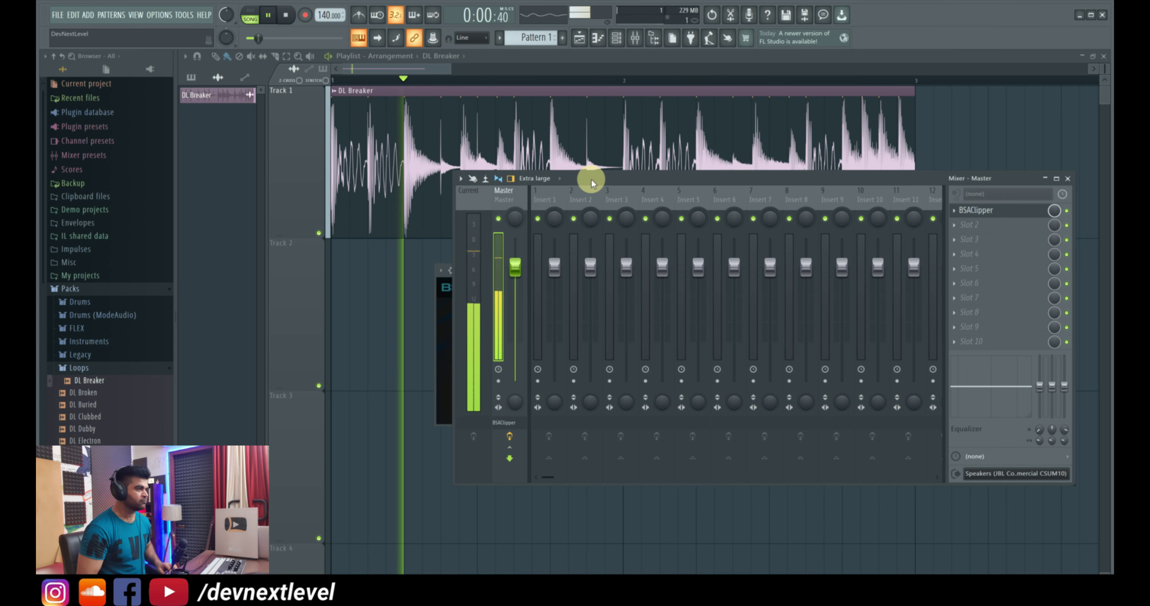
{"action": "key", "text": "space"}
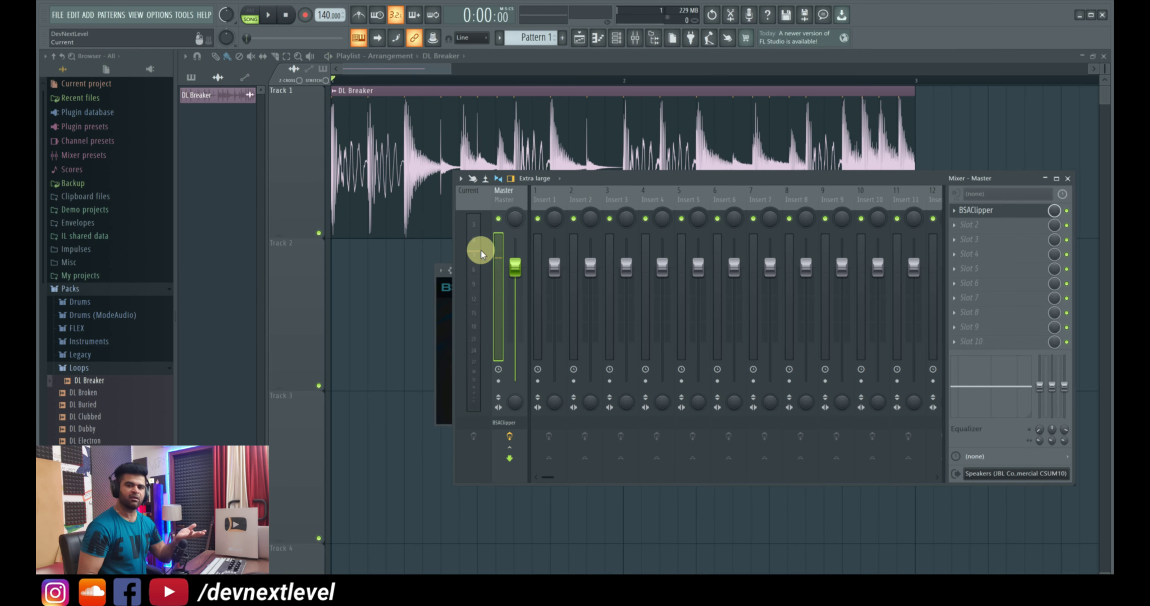
Step: Arrange BSAClipper and the mixer so both are visible and raise the clipper's gain to 4.7 dB during playback
{"action": "left_click_drag", "start_coordinate": [624, 182], "coordinate": [579, 347]}
{"action": "left_click_drag", "start_coordinate": [585, 278], "coordinate": [624, 175]}
{"action": "left_click_drag", "start_coordinate": [552, 255], "coordinate": [544, 265]}
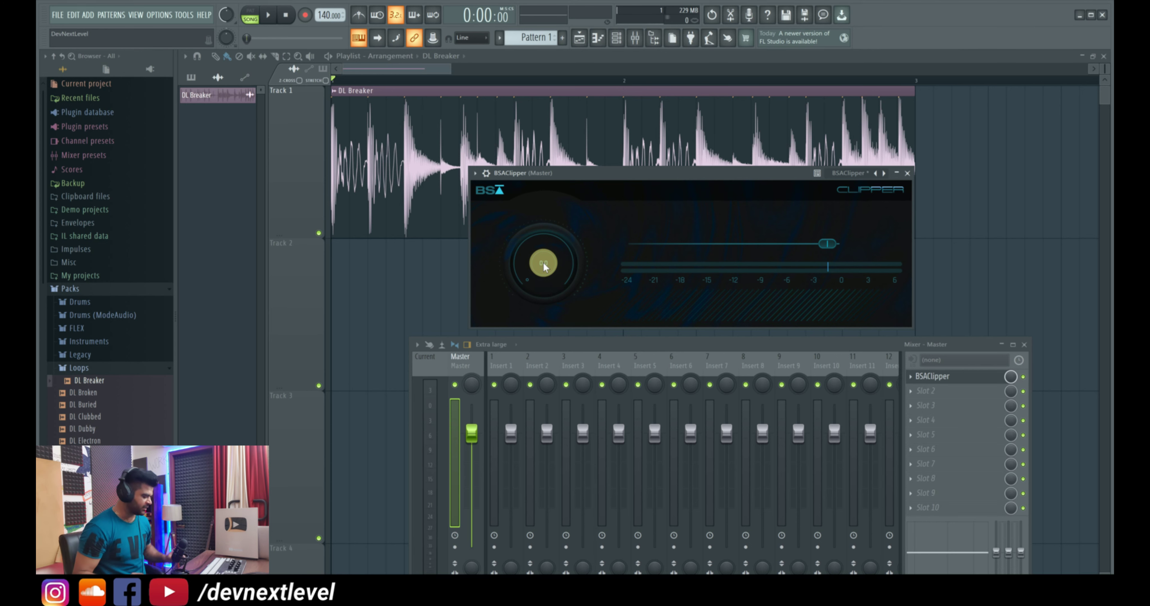
{"action": "key", "text": "space"}
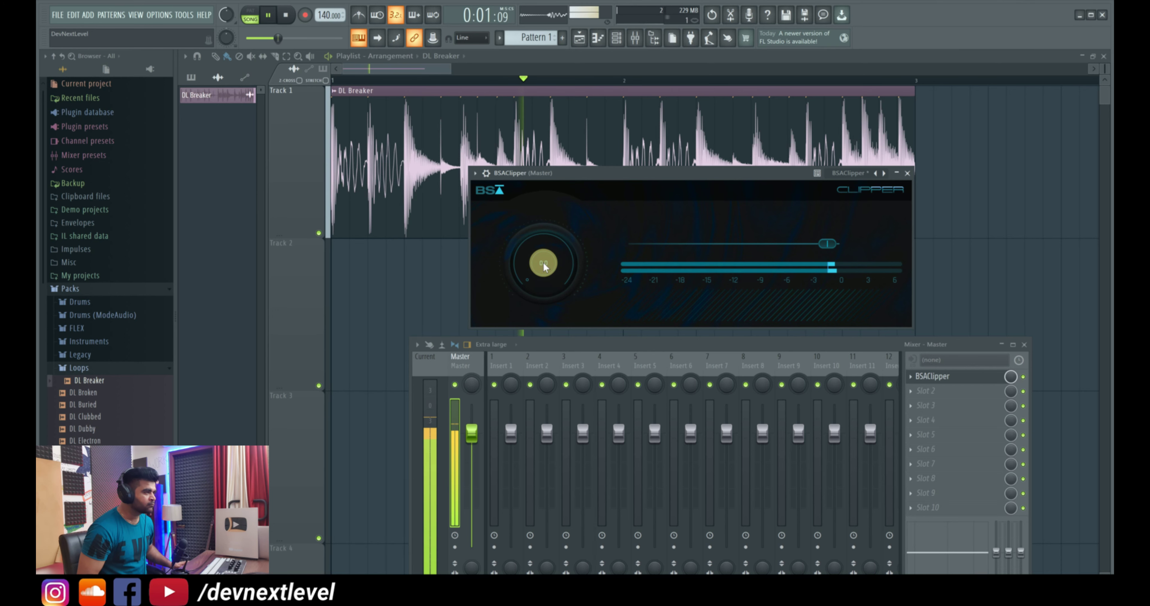
{"action": "left_click_drag", "start_coordinate": [543, 257], "coordinate": [547, 259]}
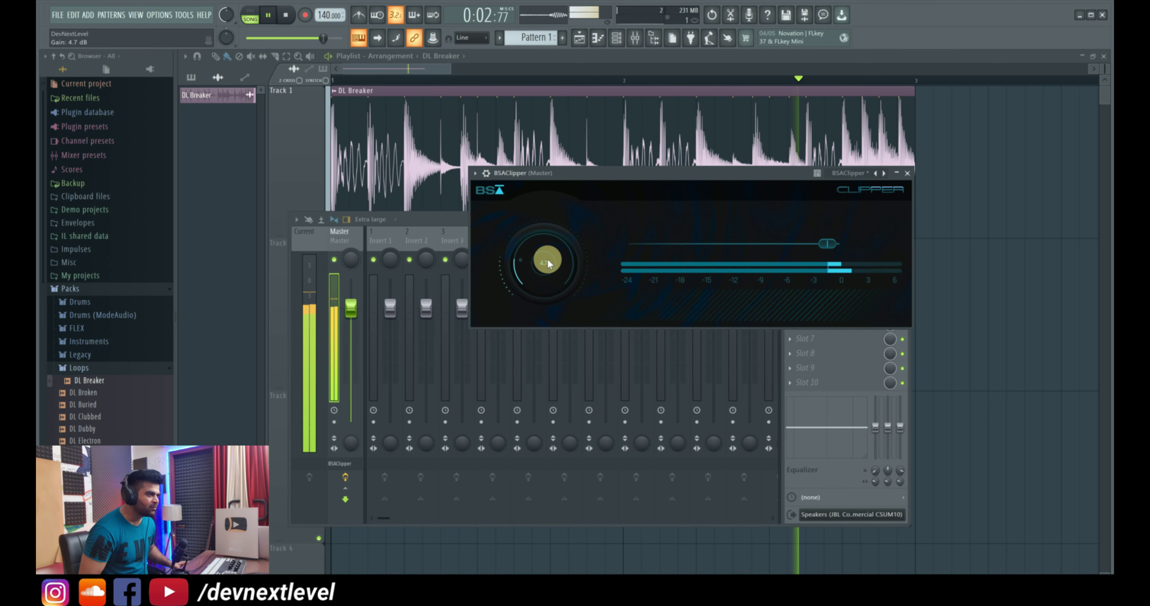
{"action": "key", "text": "space"}
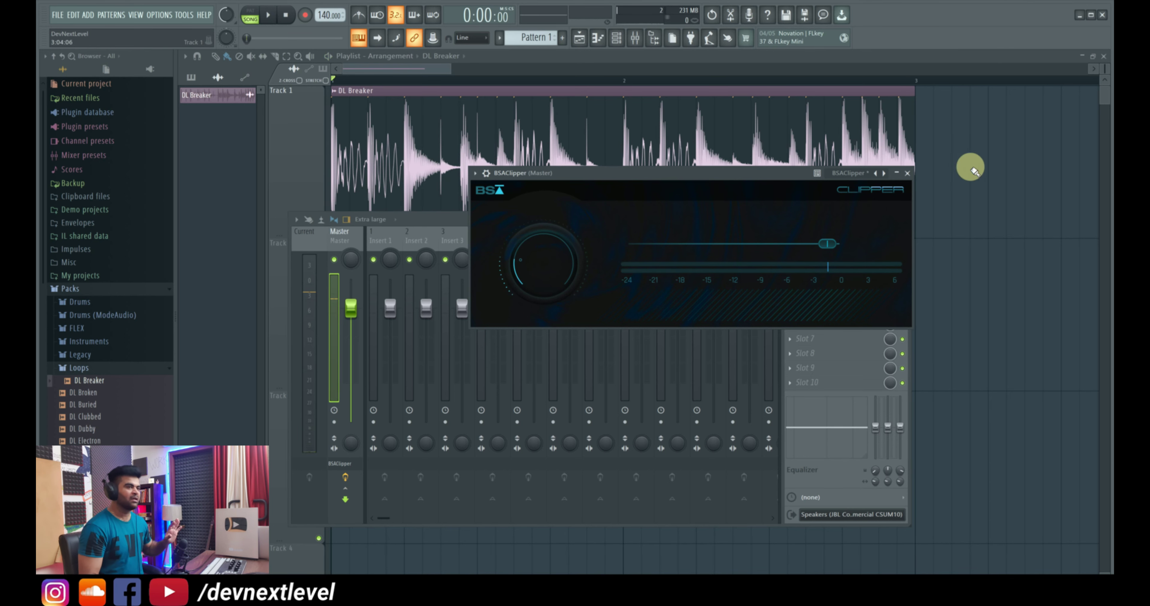
Step: Compare the loop's playback with BSAClipper bypassed and enabled on the master track
{"action": "left_click", "coordinate": [907, 173]}
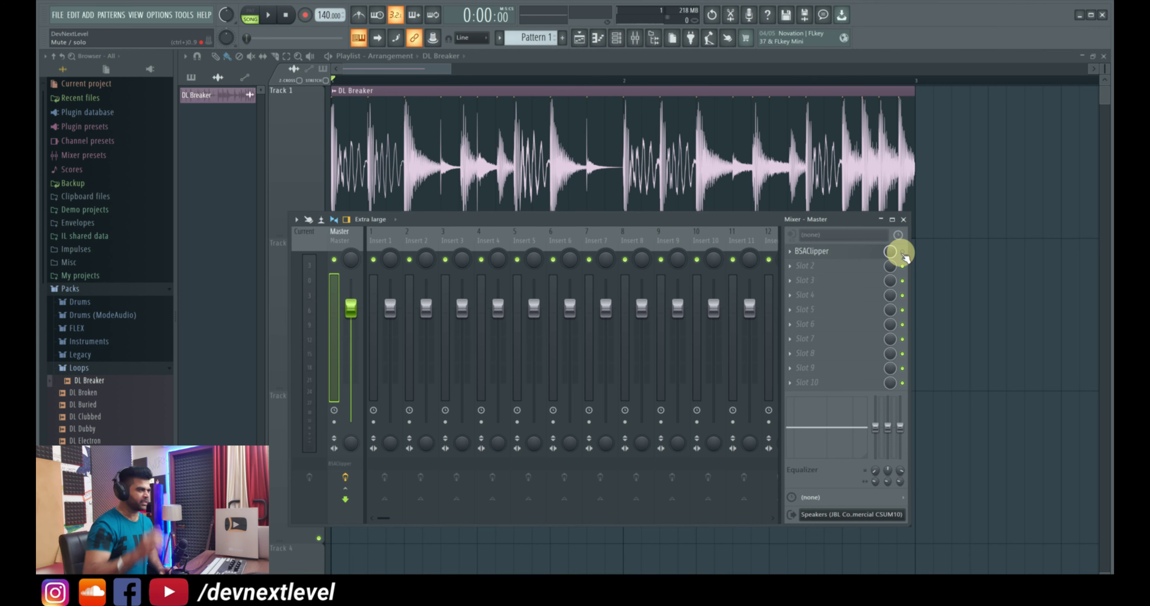
{"action": "key", "text": "space"}
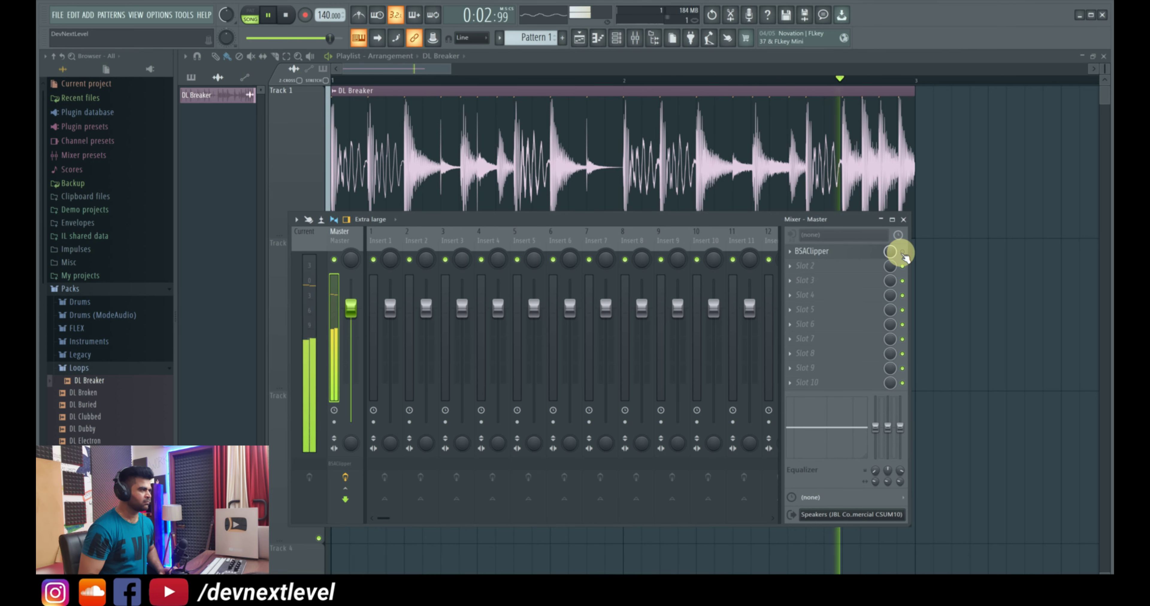
{"action": "key", "text": "space"}
{"action": "key", "text": "space"}
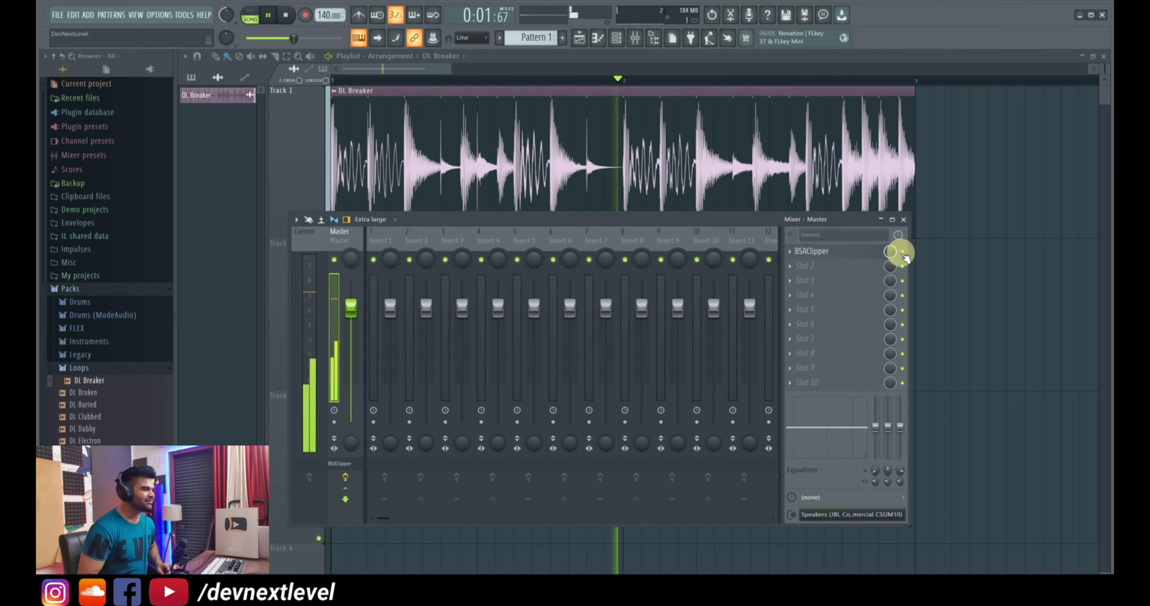
{"action": "key", "text": "space"}
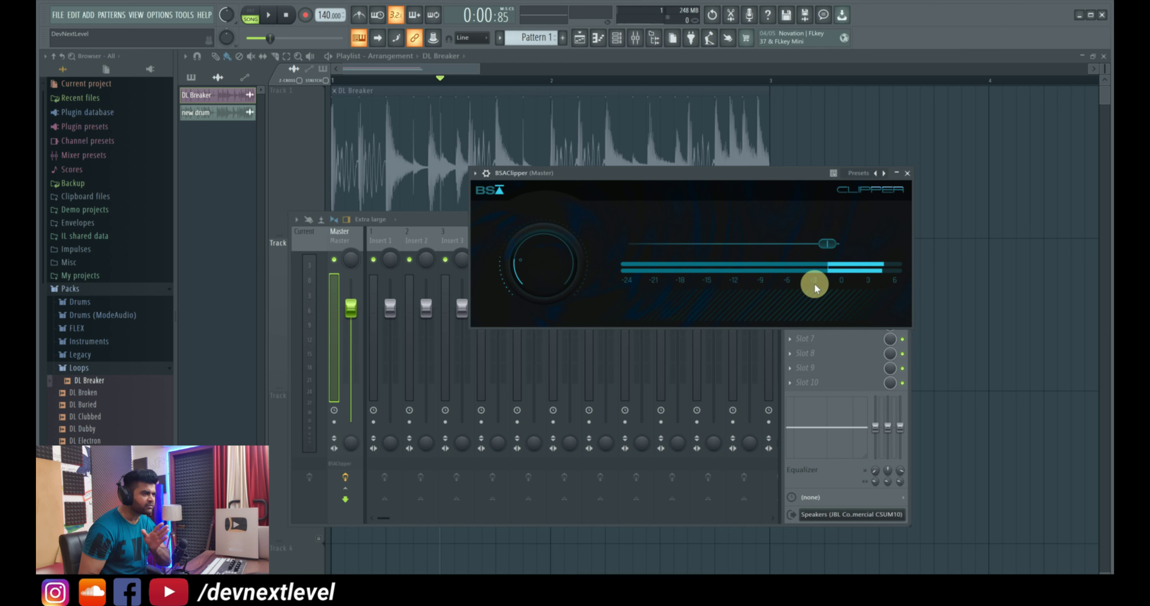
Step: Adjust the gain of BSAClipper on the master track
{"action": "left_click_drag", "start_coordinate": [528, 259], "coordinate": [530, 236]}
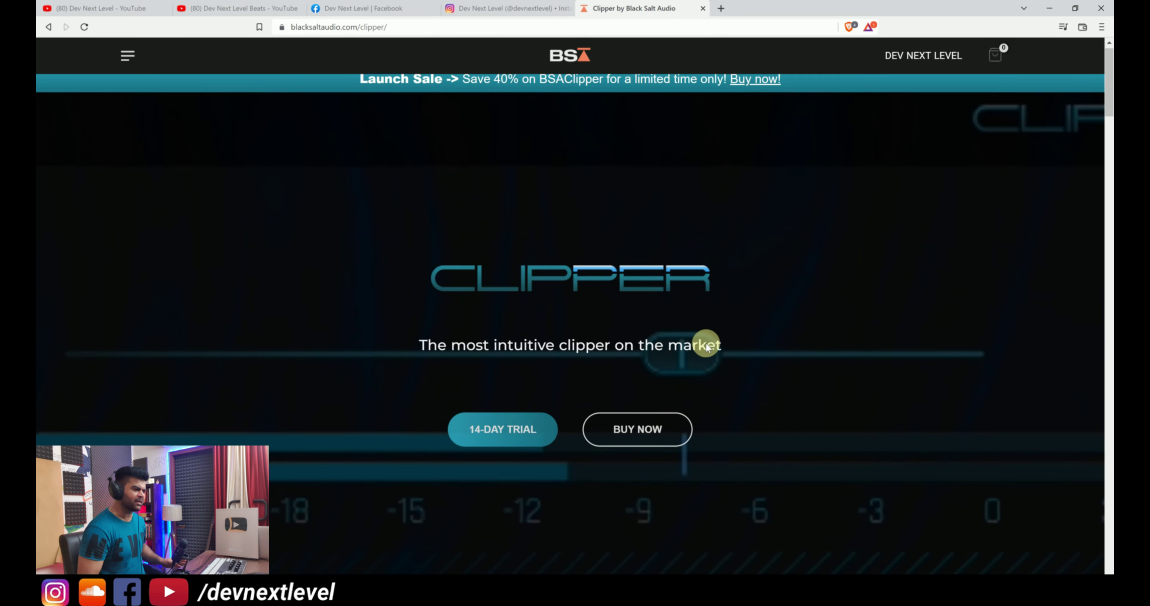
Step: Switch to the browser and view the Black Salt Audio Clipper page and the Dev Next Level YouTube, Facebook and Instagram pages
{"action": "scroll", "coordinate": [706, 344], "scroll_direction": "down", "scroll_amount": 5}
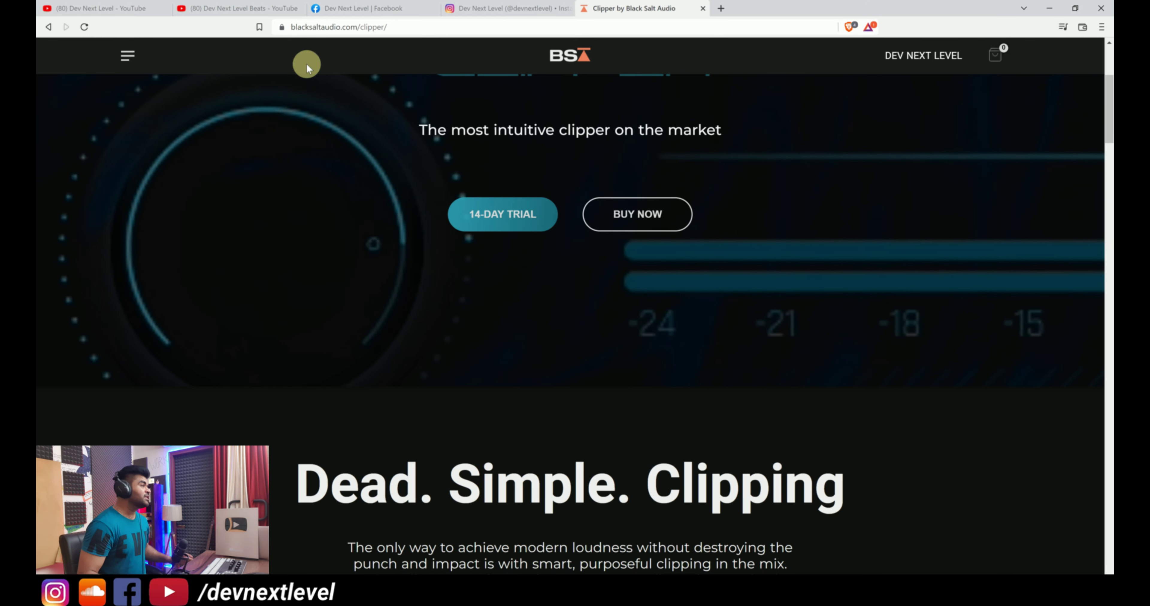
{"action": "left_click", "coordinate": [266, 5]}
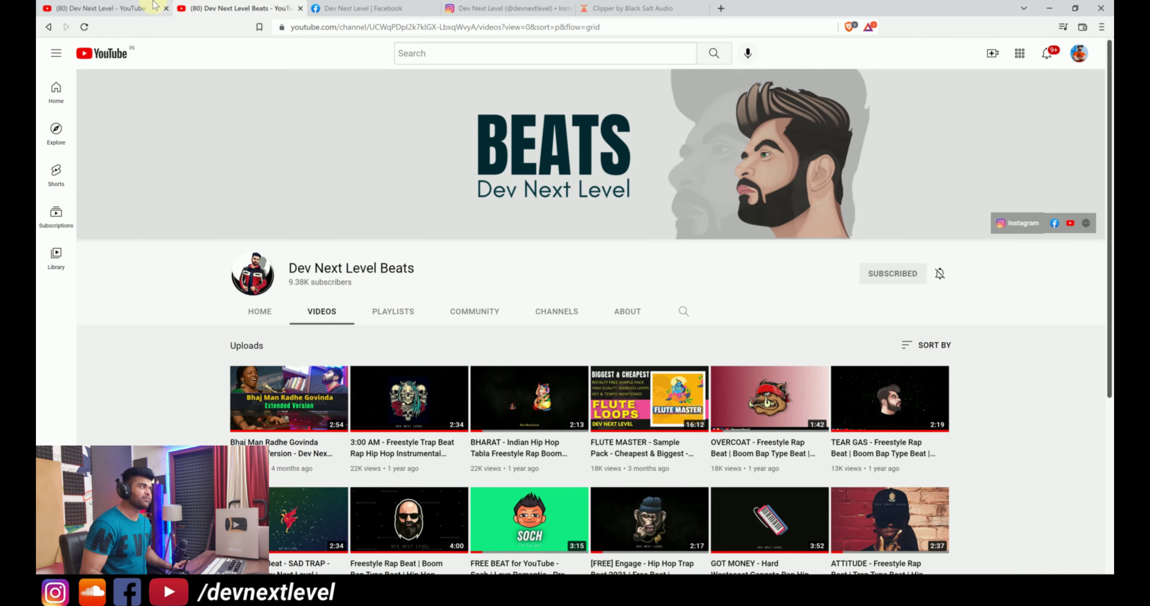
{"action": "left_click", "coordinate": [163, 5]}
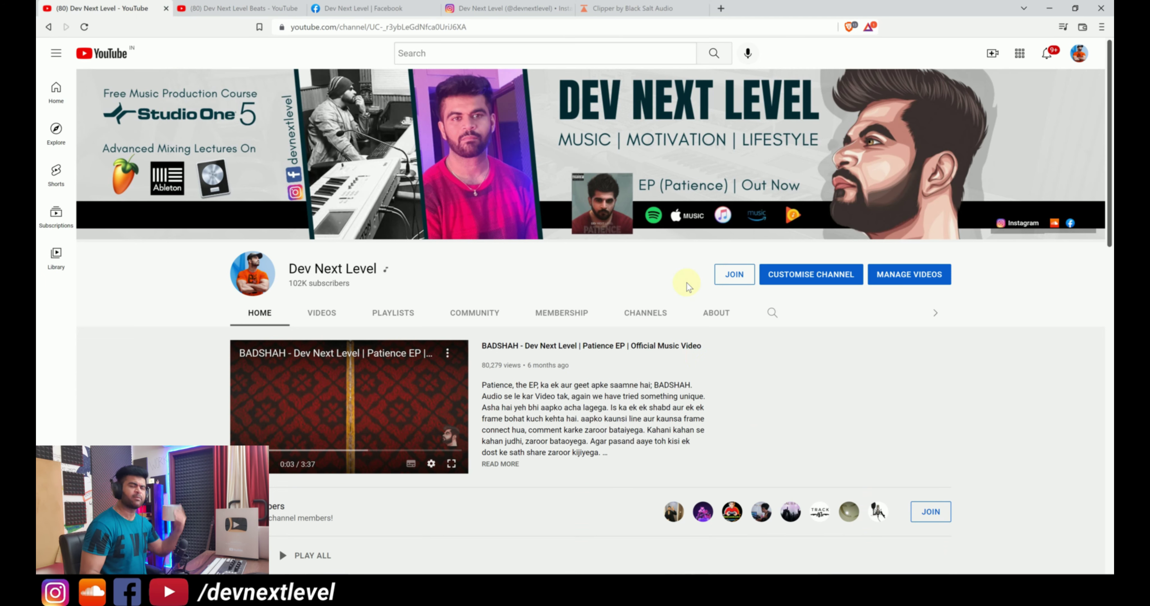
{"action": "left_click", "coordinate": [387, 4]}
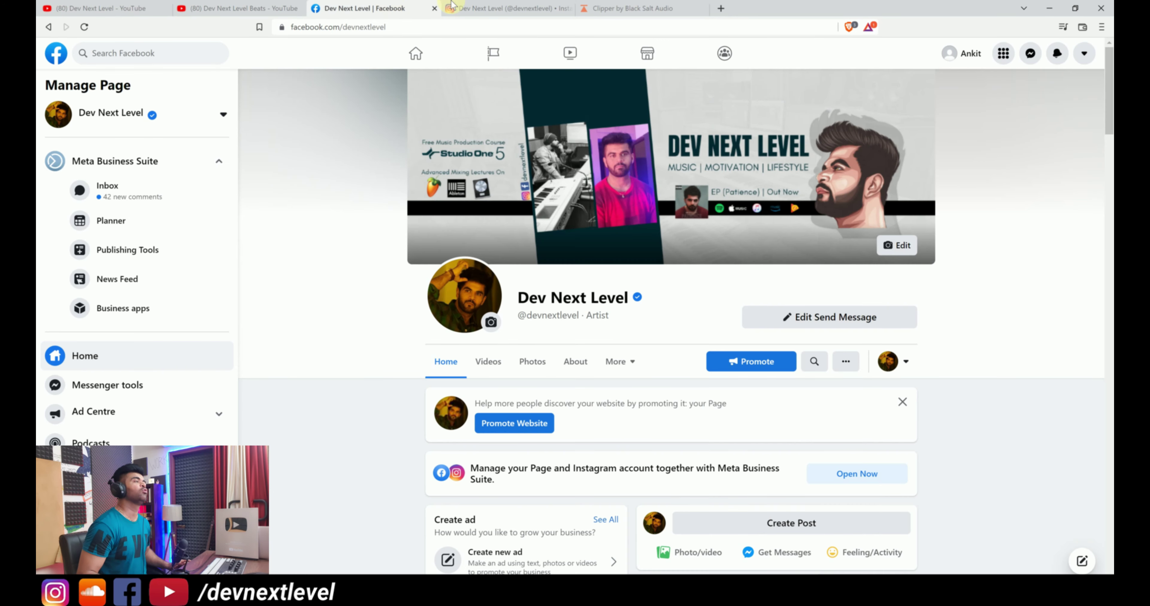
{"action": "left_click", "coordinate": [495, 3]}
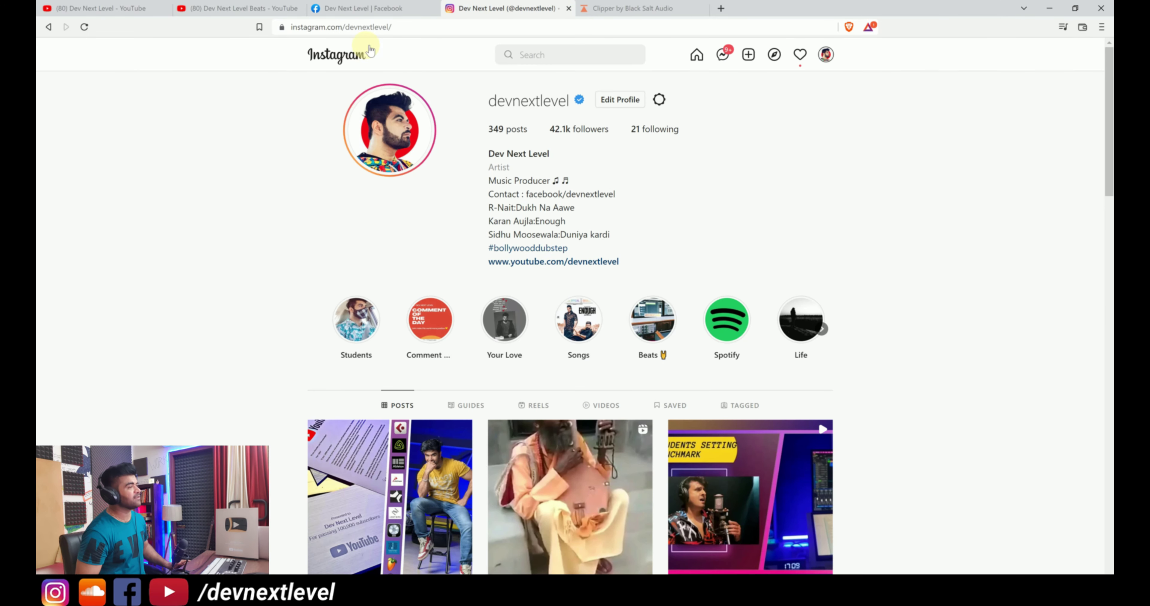